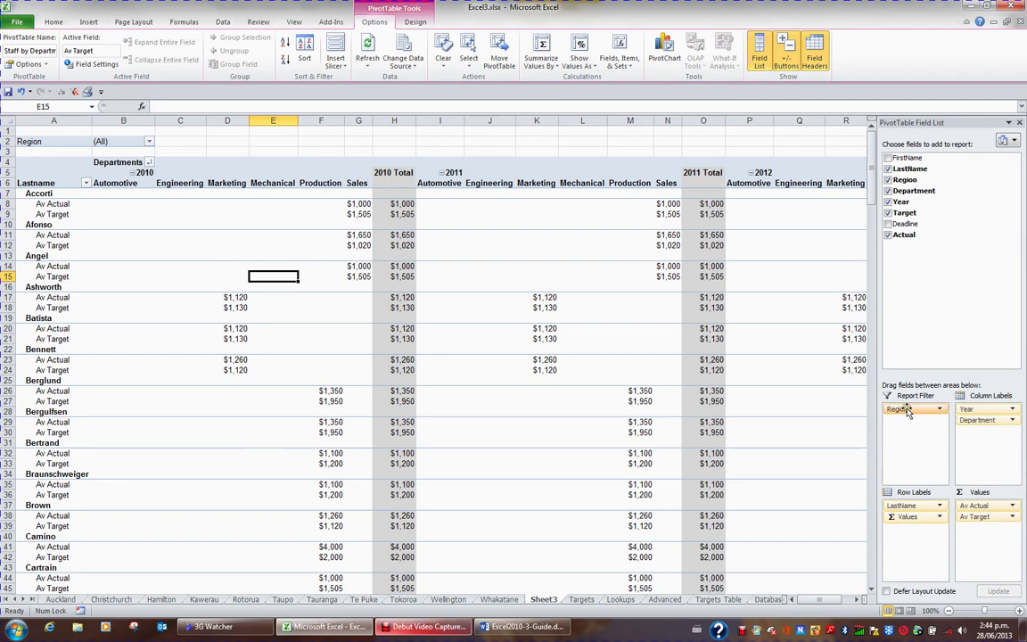
Step: Set the PivotTable row labels to Region with Department beneath it in place of LastName, and remove Av Actual from the values
{"action": "left_click_drag", "start_coordinate": [907, 411], "coordinate": [908, 504]}
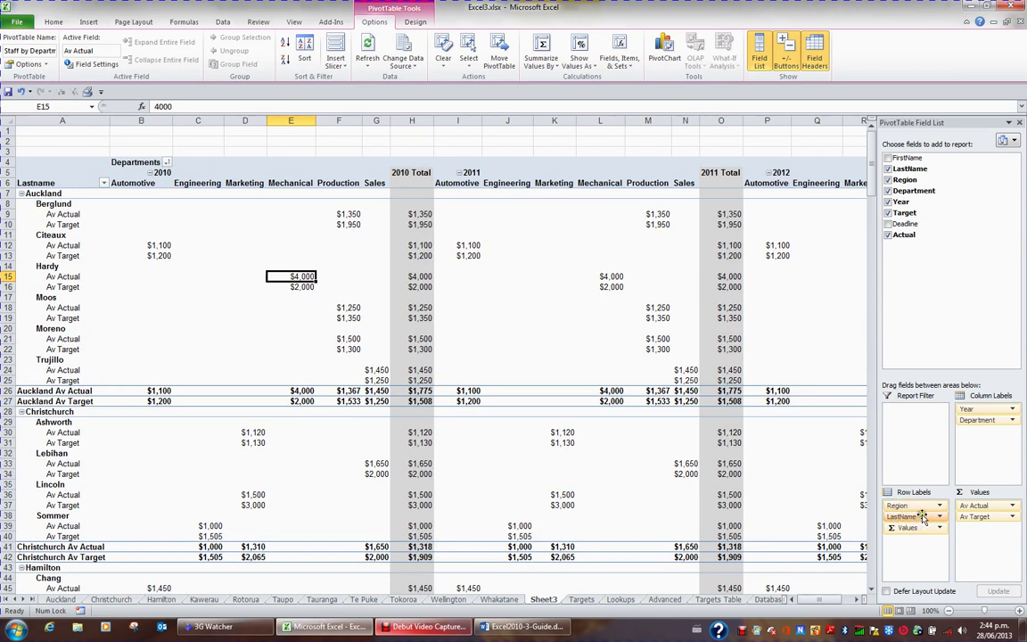
{"action": "left_click_drag", "start_coordinate": [923, 517], "coordinate": [801, 462]}
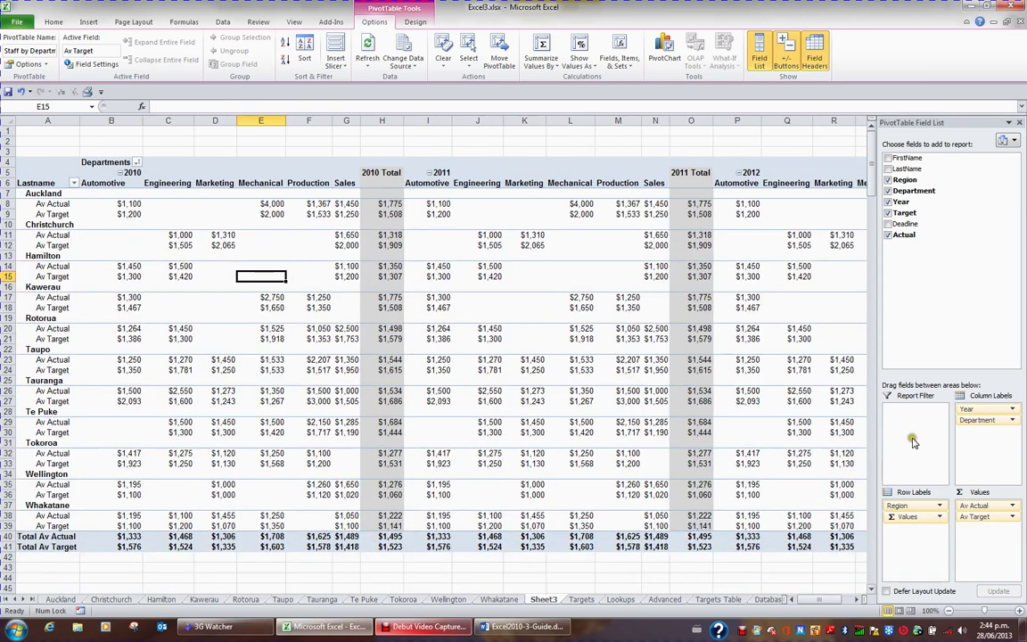
{"action": "left_click_drag", "start_coordinate": [979, 431], "coordinate": [928, 515]}
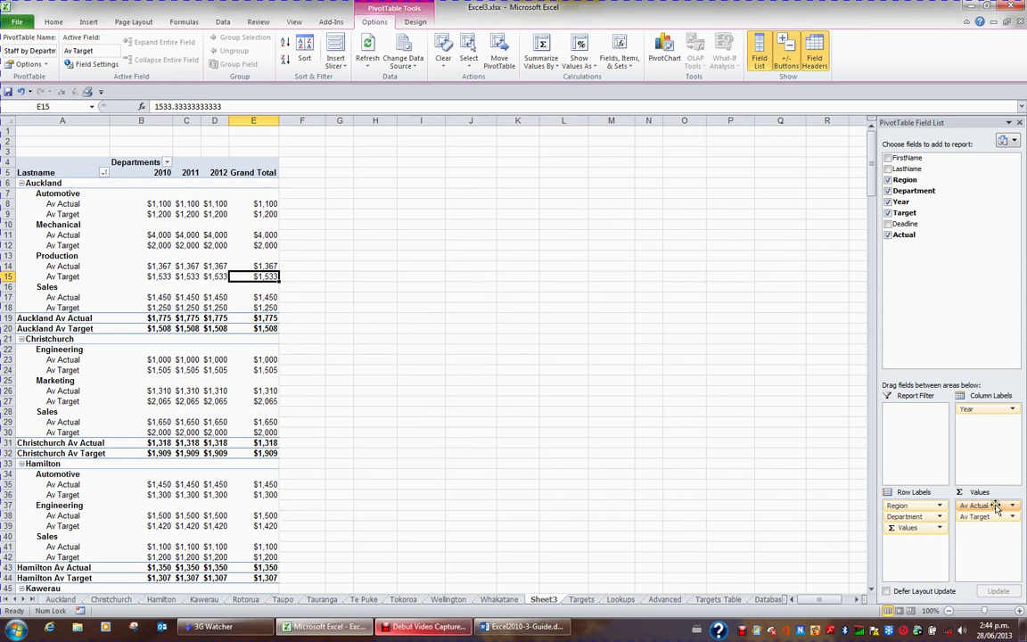
{"action": "left_click_drag", "start_coordinate": [997, 505], "coordinate": [780, 477]}
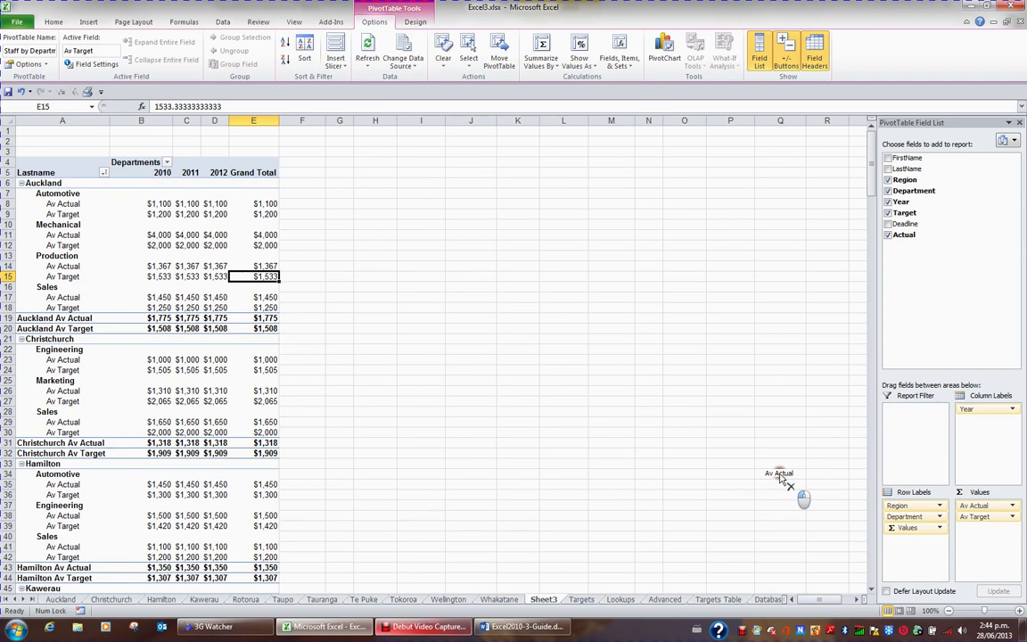
{"action": "left_click_drag", "start_coordinate": [780, 477], "coordinate": [780, 477]}
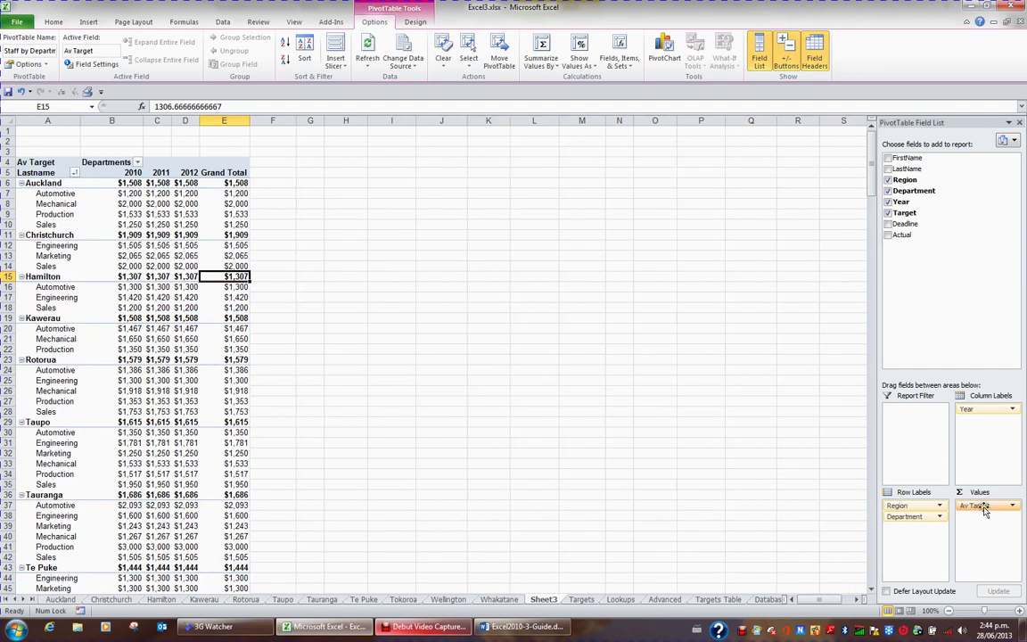
Step: Change the Av Target value field to summarize by Sum and give it the General number format
{"action": "left_click", "coordinate": [1014, 507]}
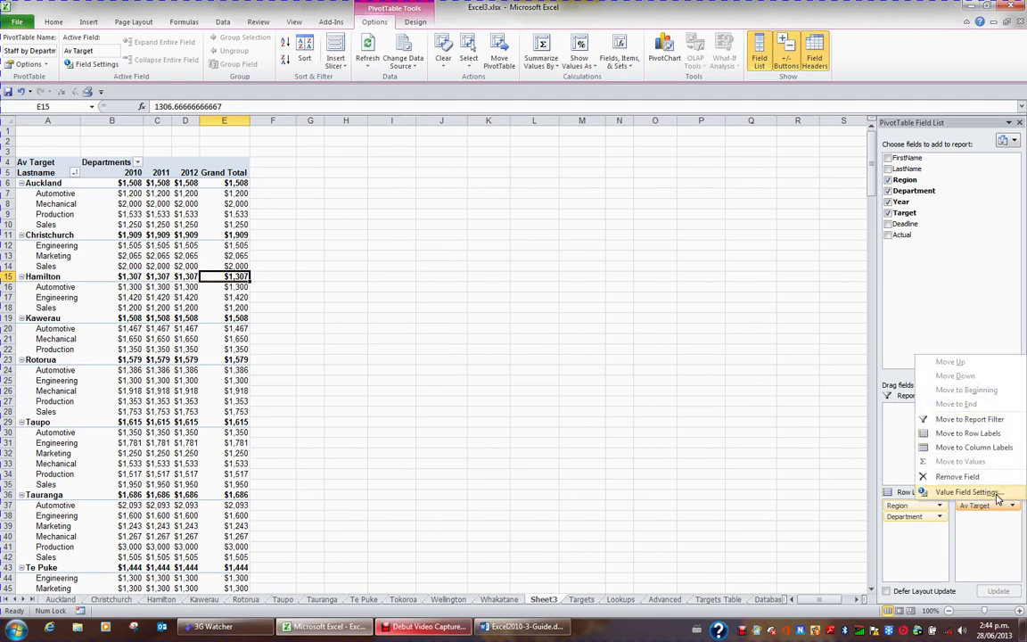
{"action": "left_click", "coordinate": [996, 493]}
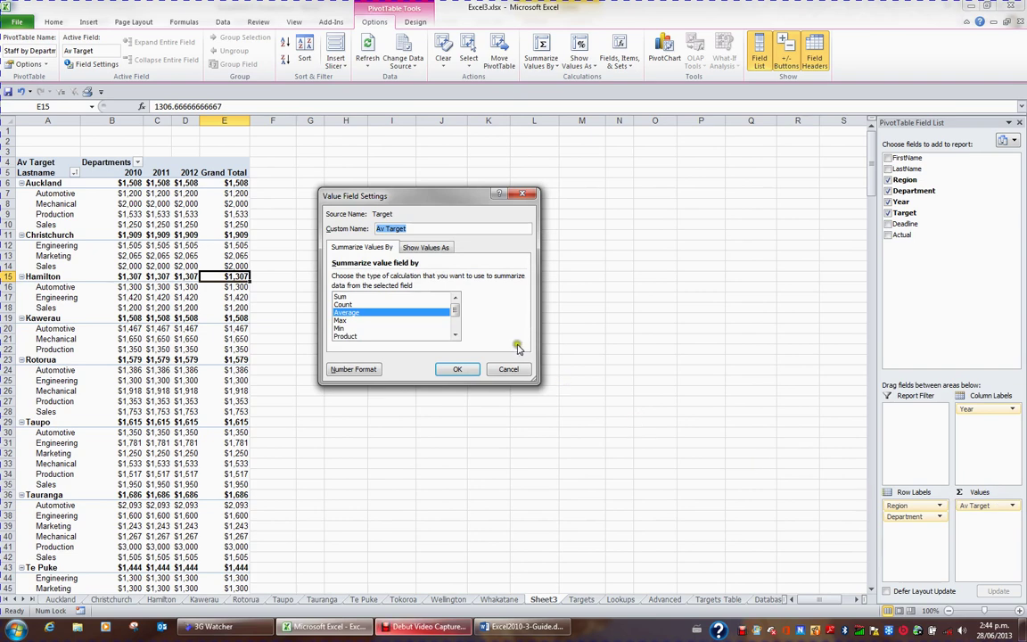
{"action": "left_click", "coordinate": [343, 297]}
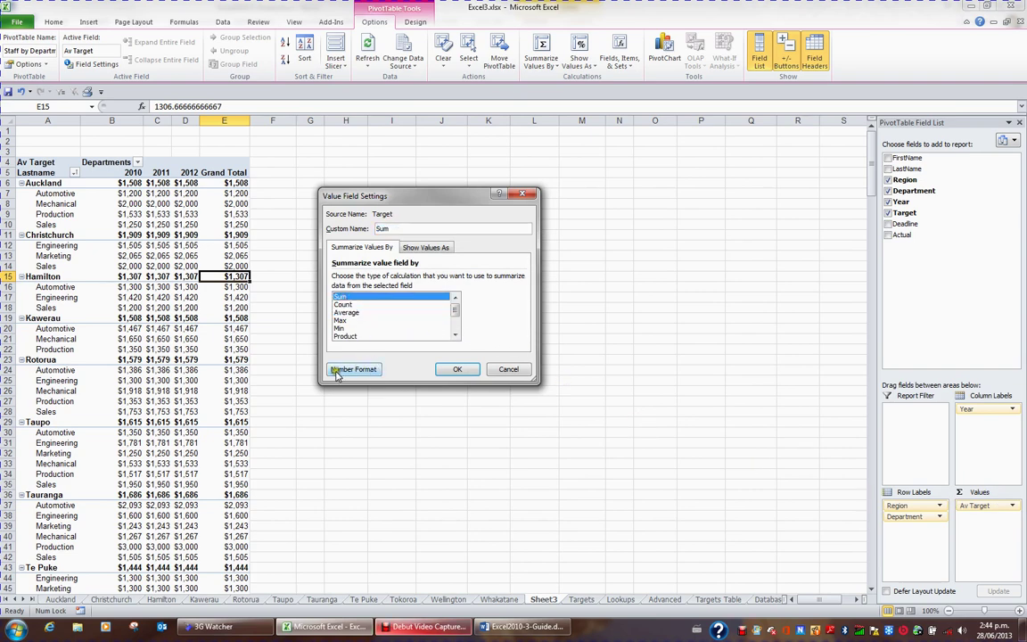
{"action": "left_click", "coordinate": [361, 371]}
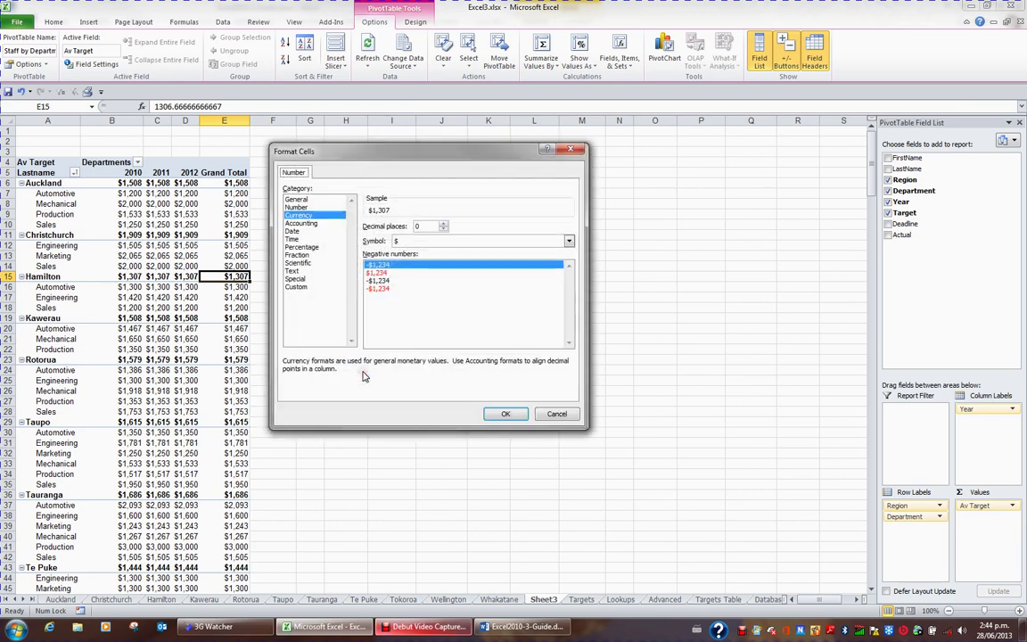
{"action": "left_click", "coordinate": [301, 200]}
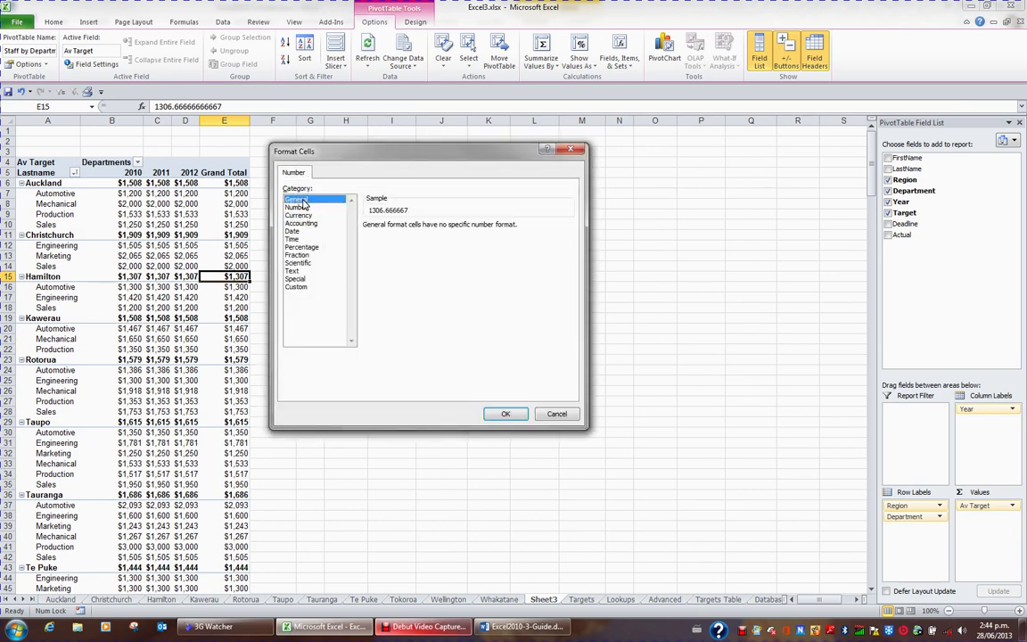
{"action": "left_click", "coordinate": [504, 414]}
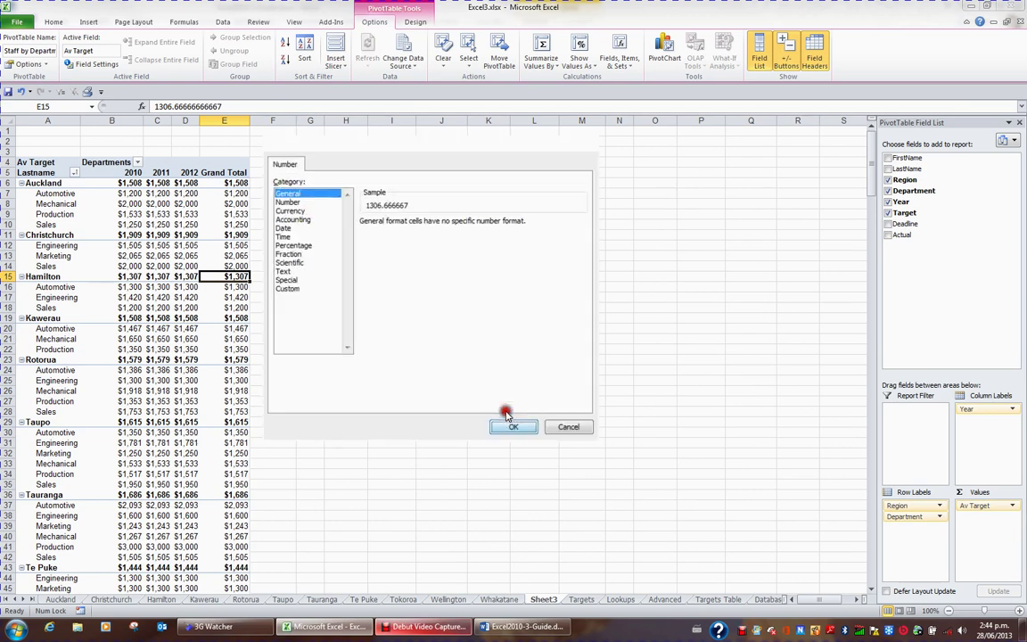
{"action": "left_click", "coordinate": [457, 370]}
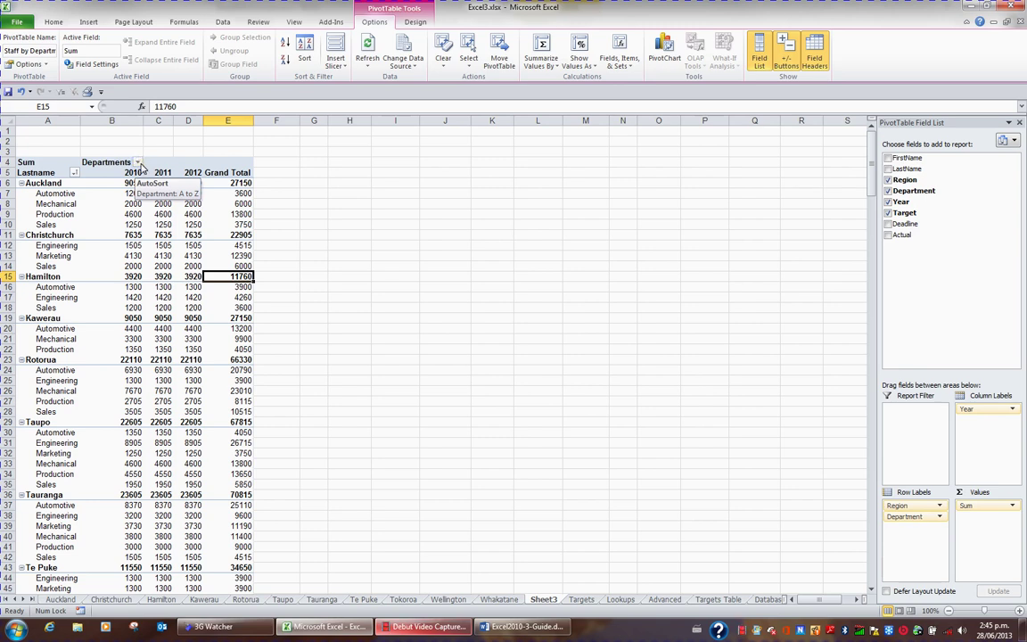
Step: Blank out the Departments heading in B4 and the Lastname heading in A5 of the PivotTable
{"action": "left_click", "coordinate": [132, 162]}
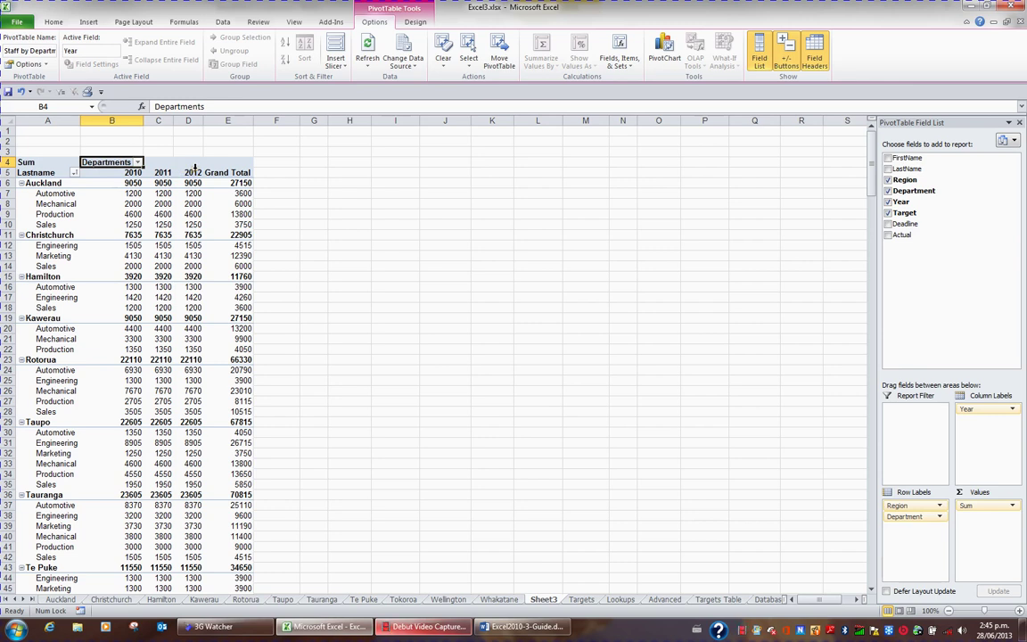
{"action": "key", "text": "BackSpace"}
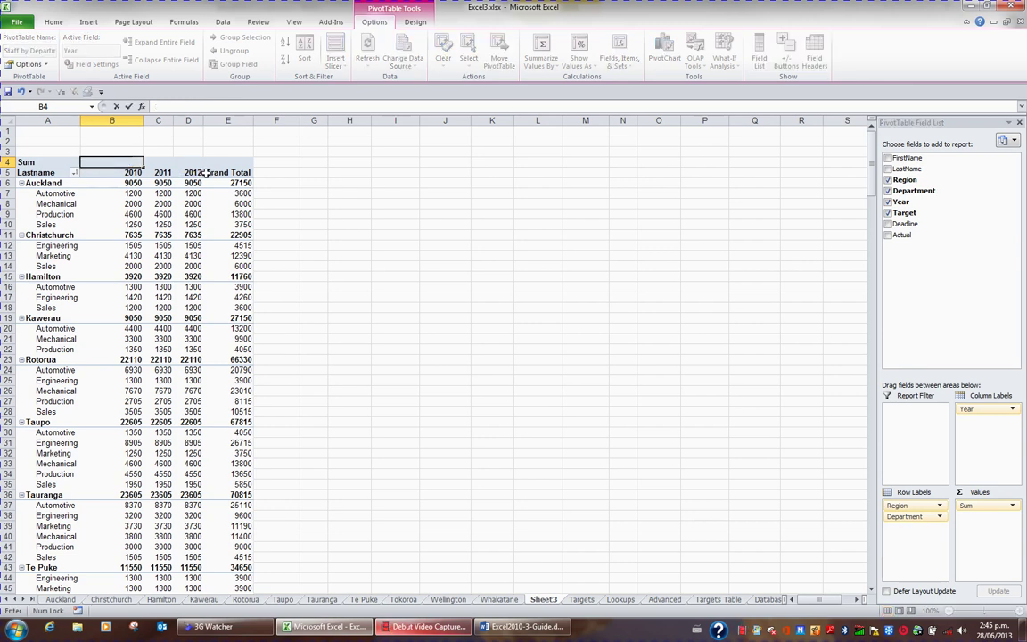
{"action": "key", "text": "Return"}
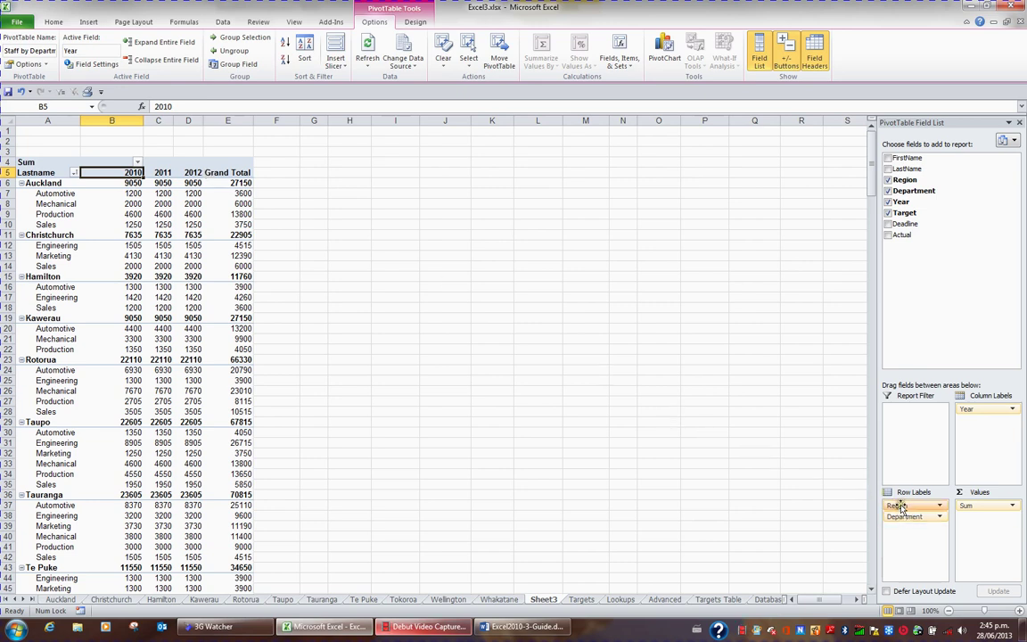
{"action": "left_click", "coordinate": [42, 172]}
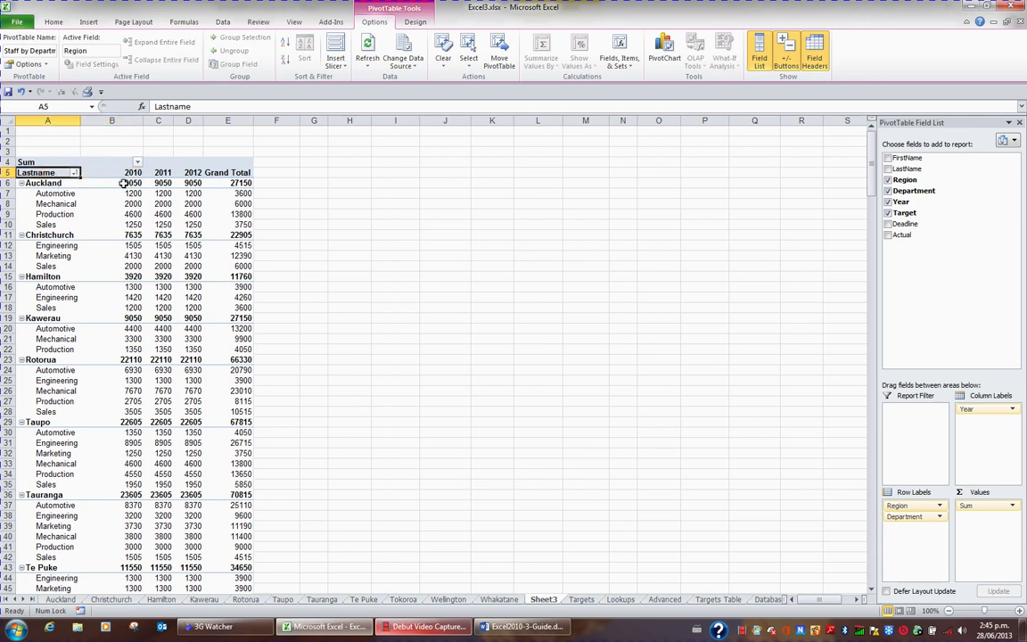
{"action": "key", "text": "BackSpace"}
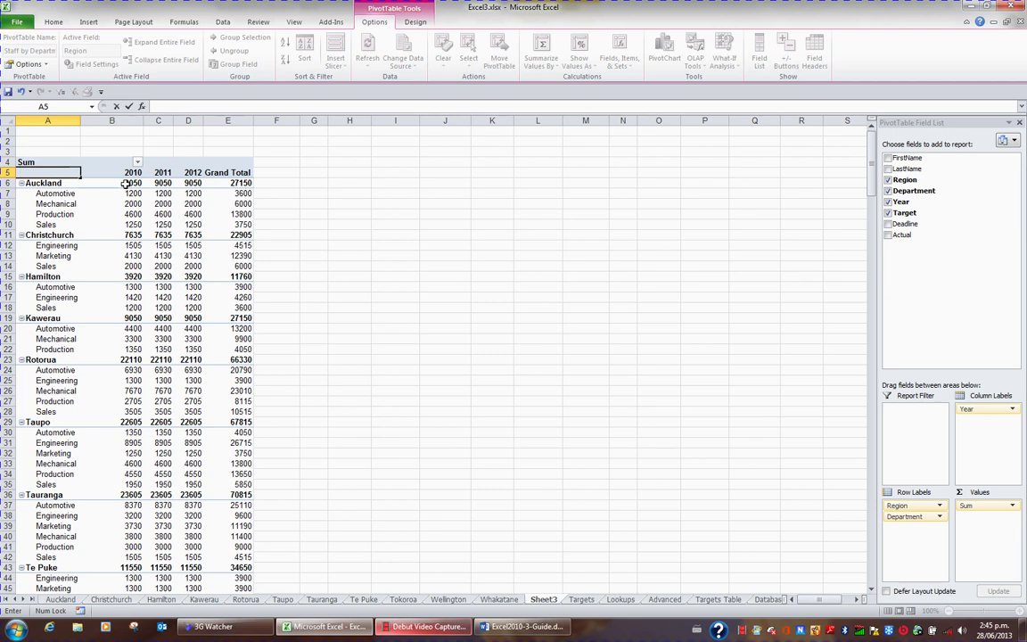
{"action": "key", "text": "Return"}
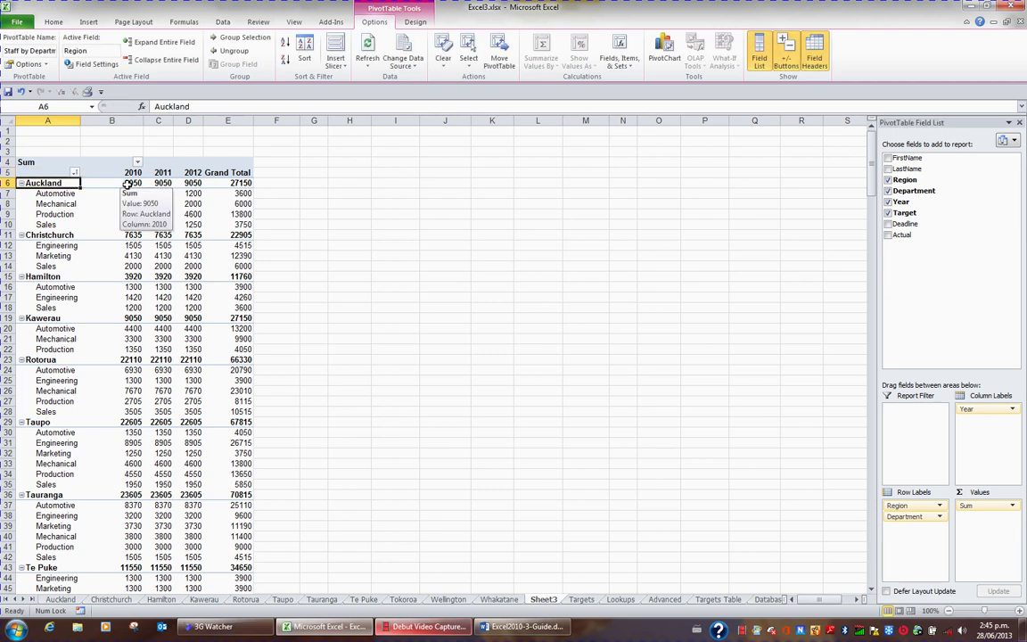
Step: Rename the Sum value heading in A4 to Targets
{"action": "left_click", "coordinate": [61, 161]}
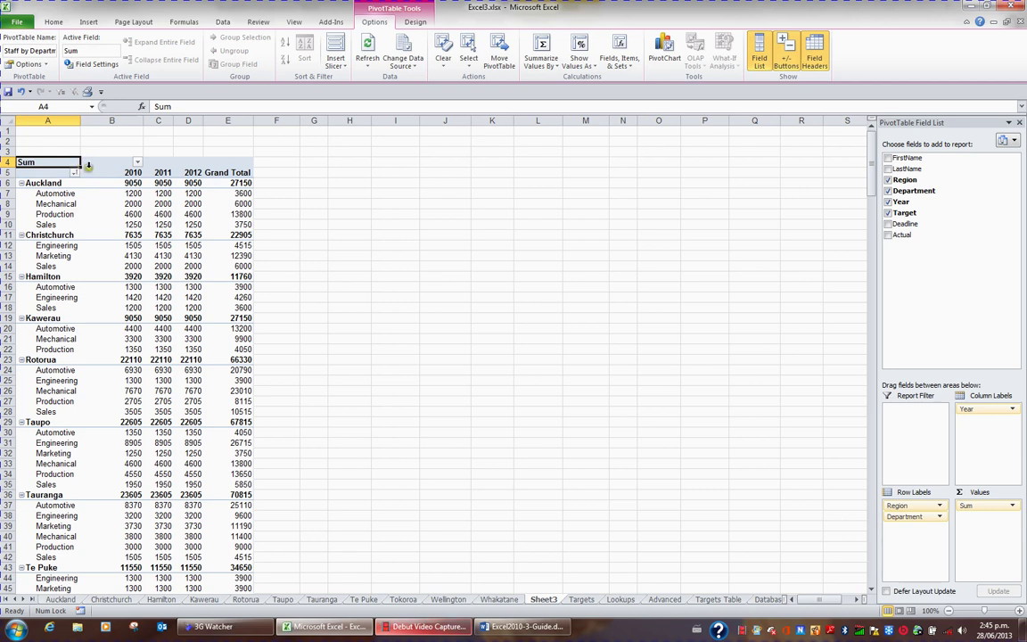
{"action": "type", "text": "Targets"}
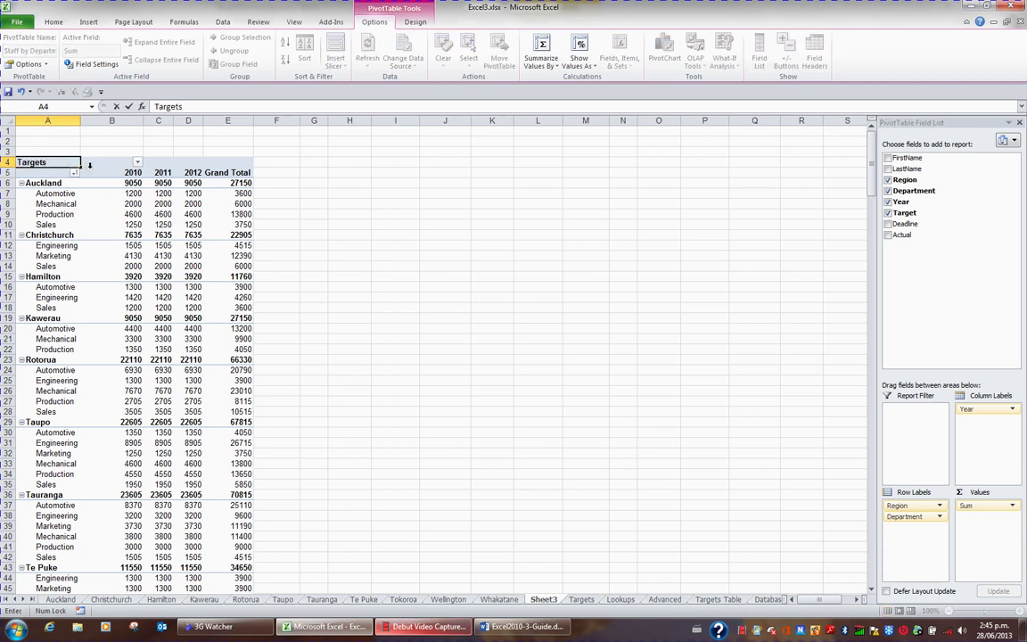
{"action": "key", "text": "Return"}
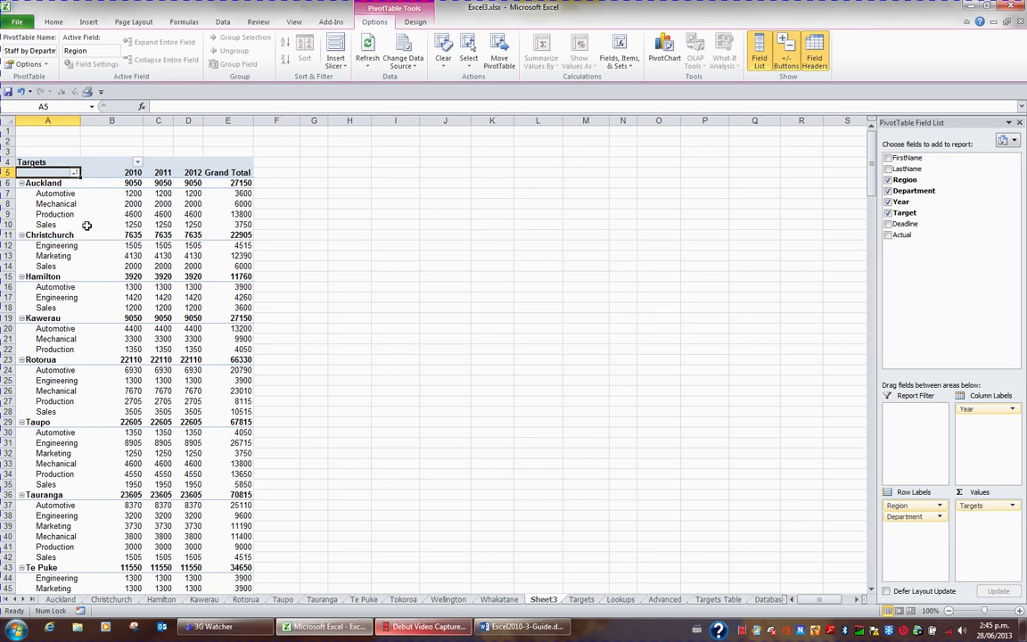
Step: Collapse and re-expand the Auckland departments twice, and turn the PivotTable's expand/collapse buttons off and back on
{"action": "left_click", "coordinate": [21, 184]}
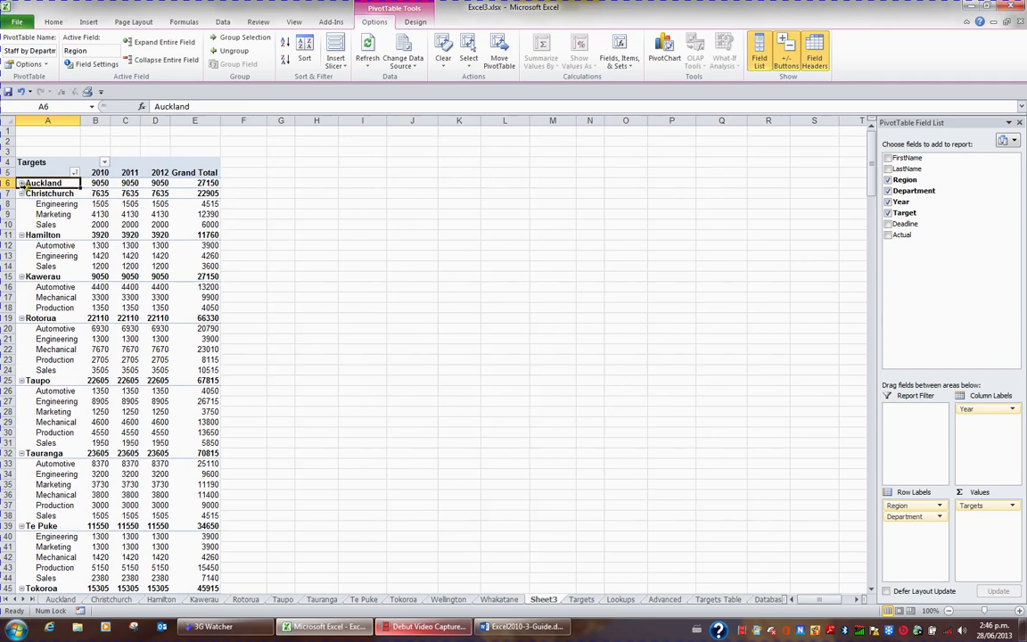
{"action": "left_click", "coordinate": [21, 184]}
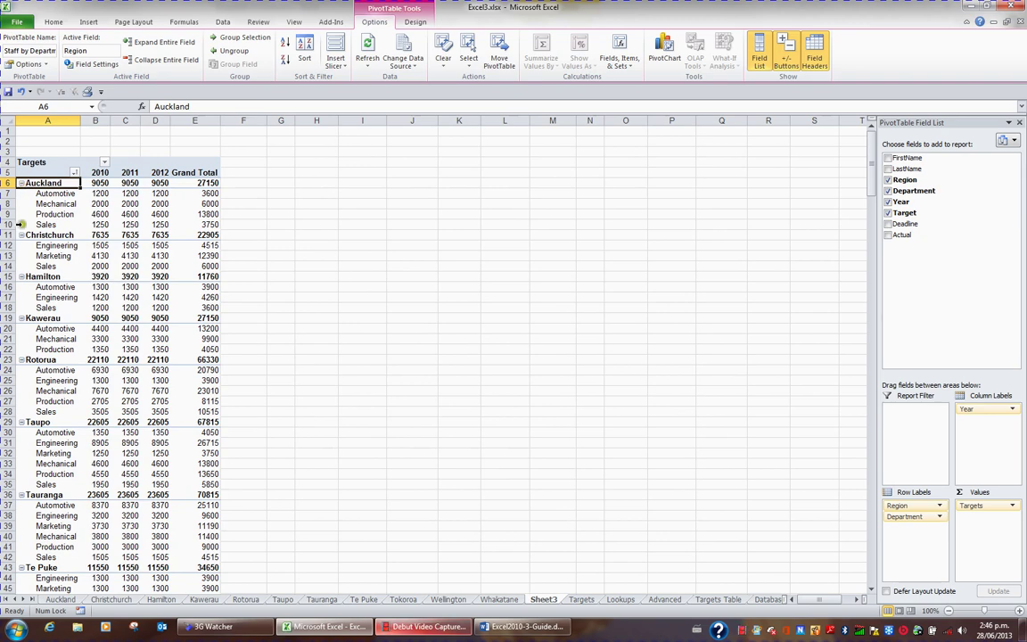
{"action": "left_click", "coordinate": [21, 182]}
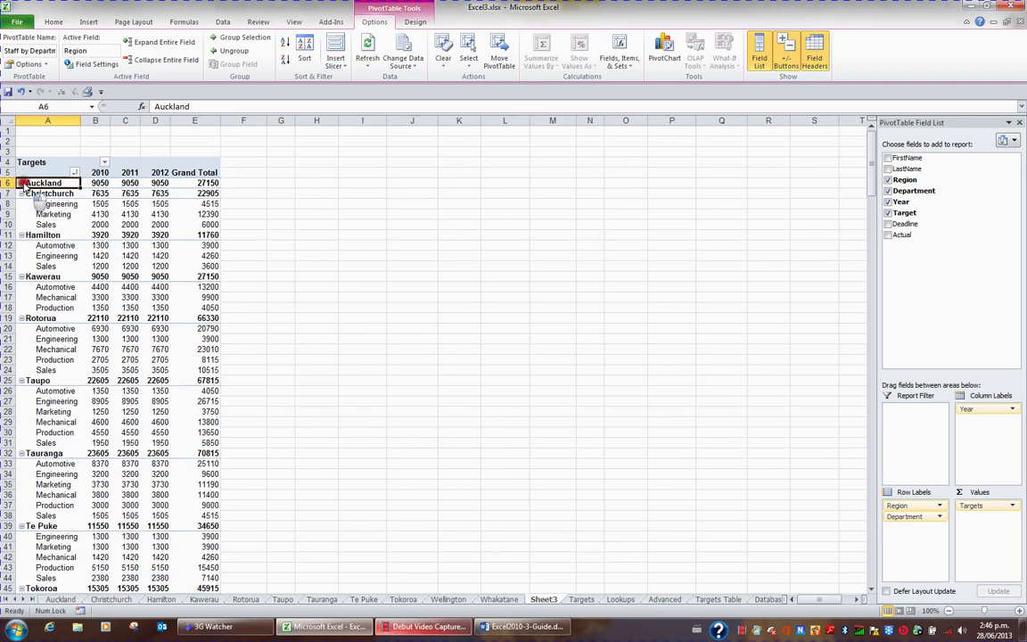
{"action": "left_click", "coordinate": [21, 183]}
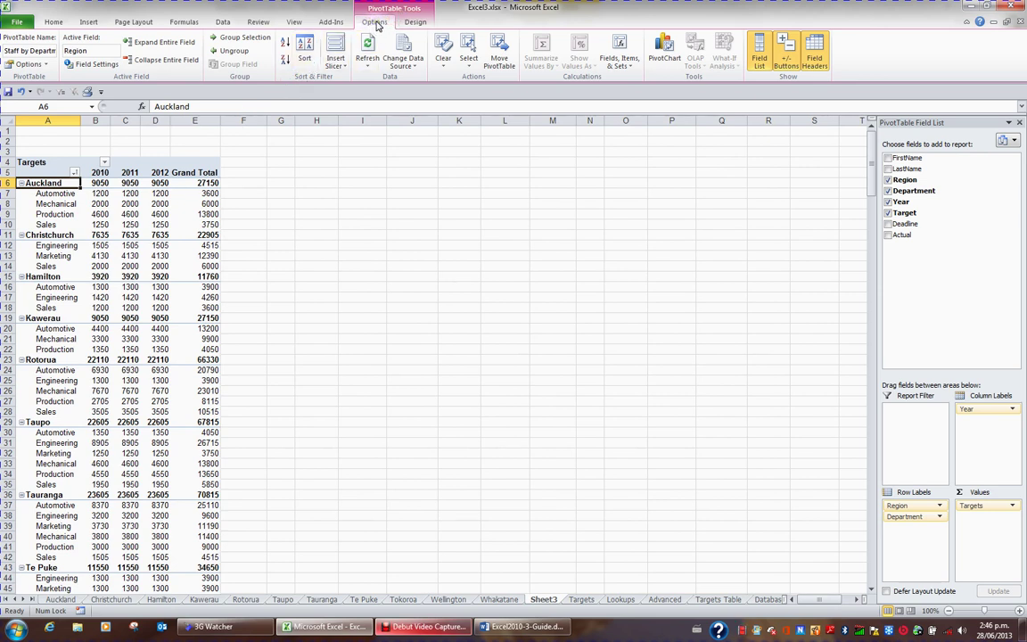
{"action": "left_click", "coordinate": [788, 60]}
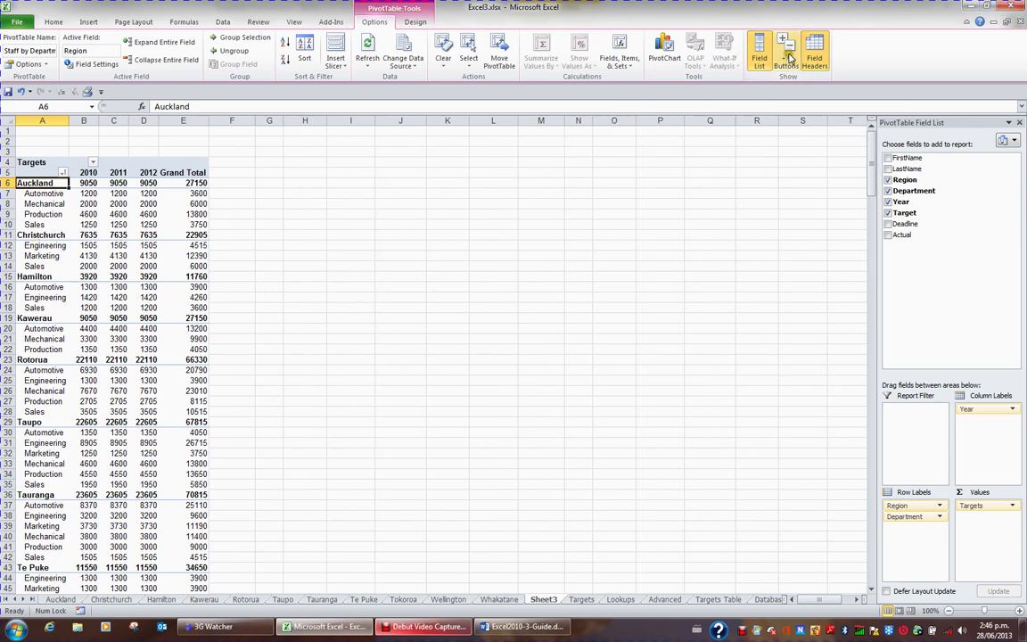
{"action": "left_click", "coordinate": [787, 60]}
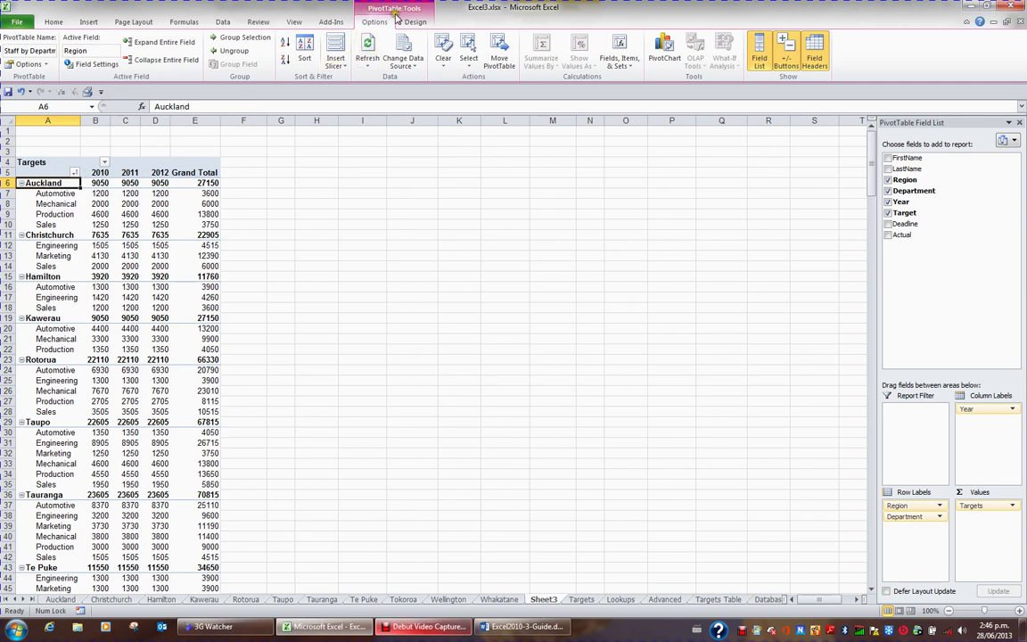
Step: Collapse and expand the entire Region field twice, toggling the Auckland group closed and open in between
{"action": "left_click", "coordinate": [168, 61]}
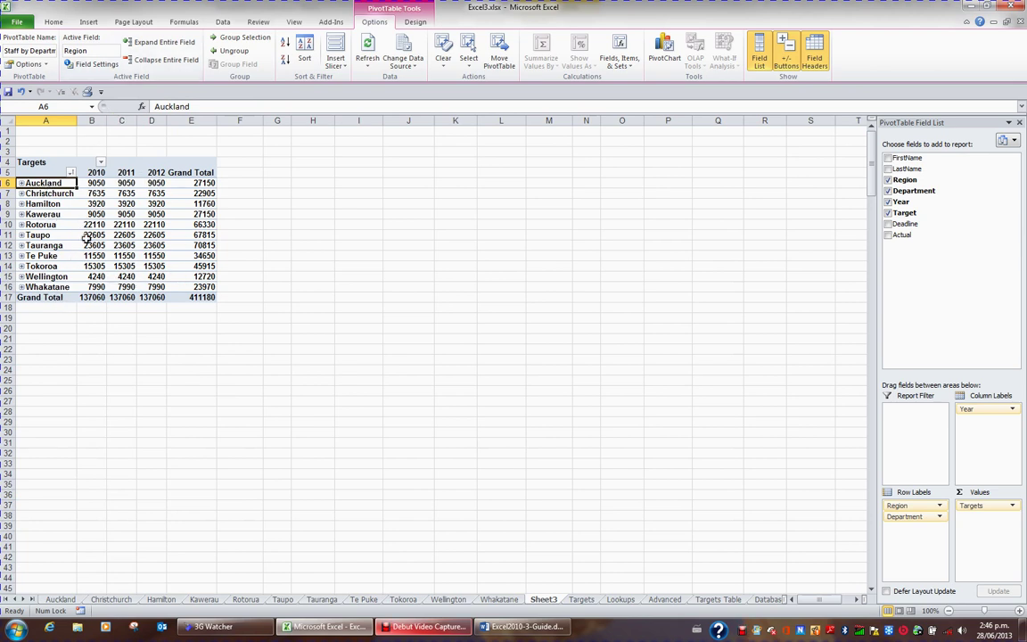
{"action": "mouse_move", "coordinate": [167, 294]}
{"action": "left_click", "coordinate": [178, 46]}
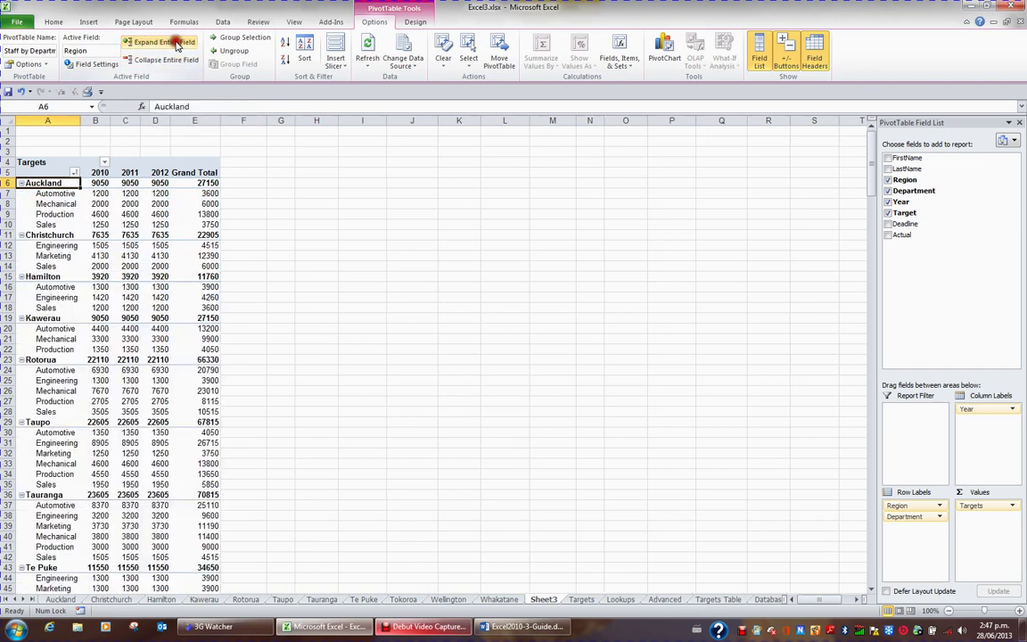
{"action": "left_click", "coordinate": [20, 183]}
{"action": "left_click", "coordinate": [20, 183]}
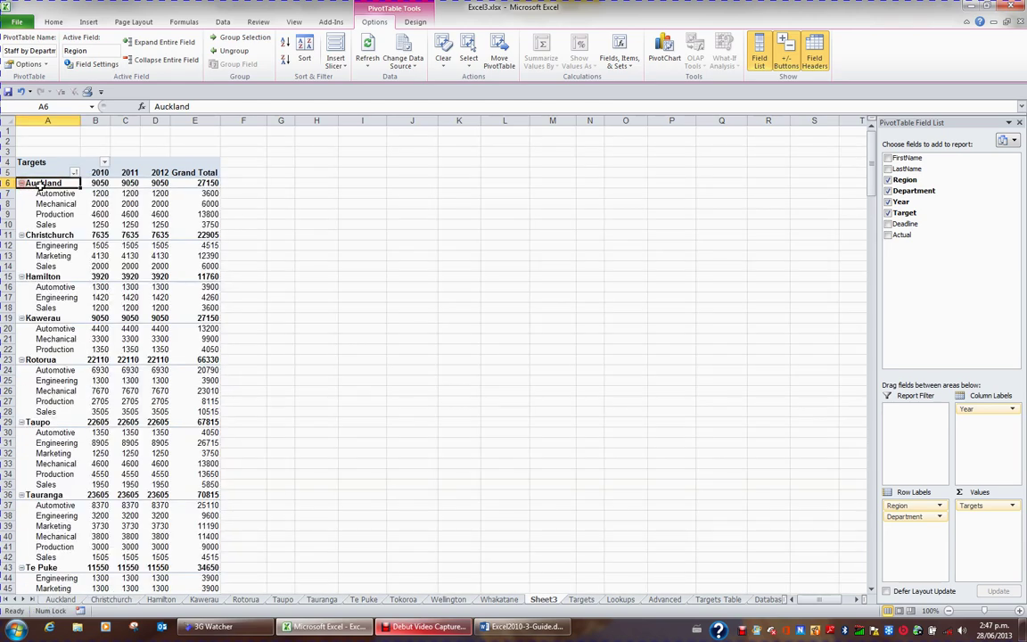
{"action": "left_click", "coordinate": [165, 60]}
{"action": "left_click", "coordinate": [169, 45]}
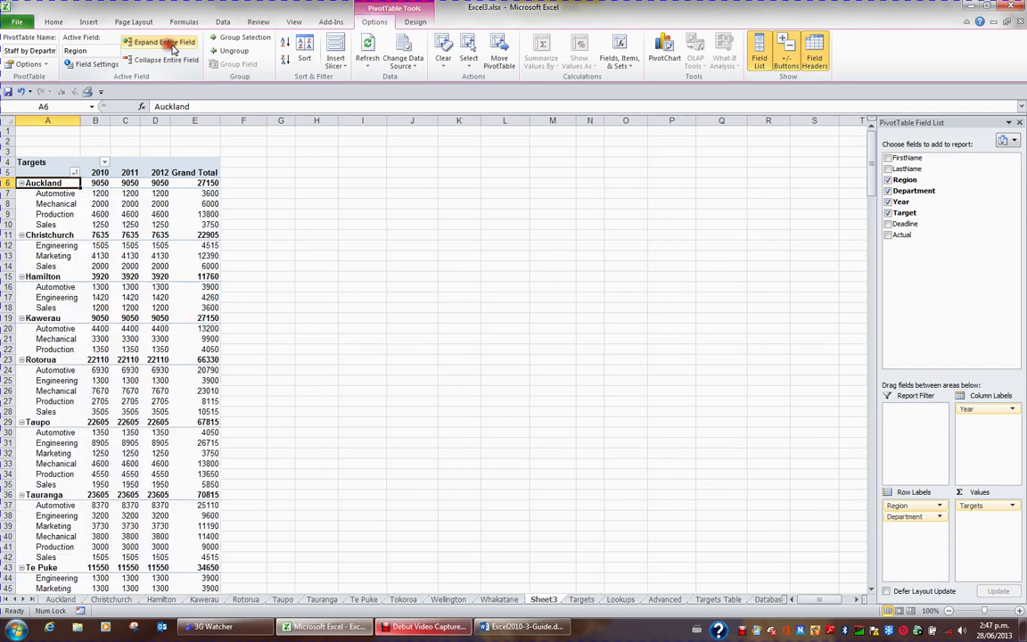